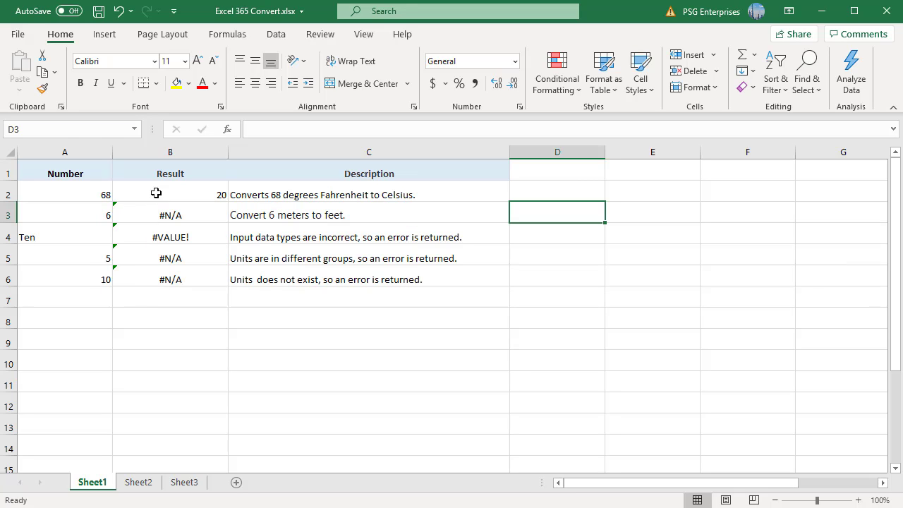
Examine the Fahrenheit-to-Celsius CONVERT formula in cell B2 without changing it.
{"action": "left_click", "coordinate": [216, 195]}
{"action": "key", "text": "F2"}
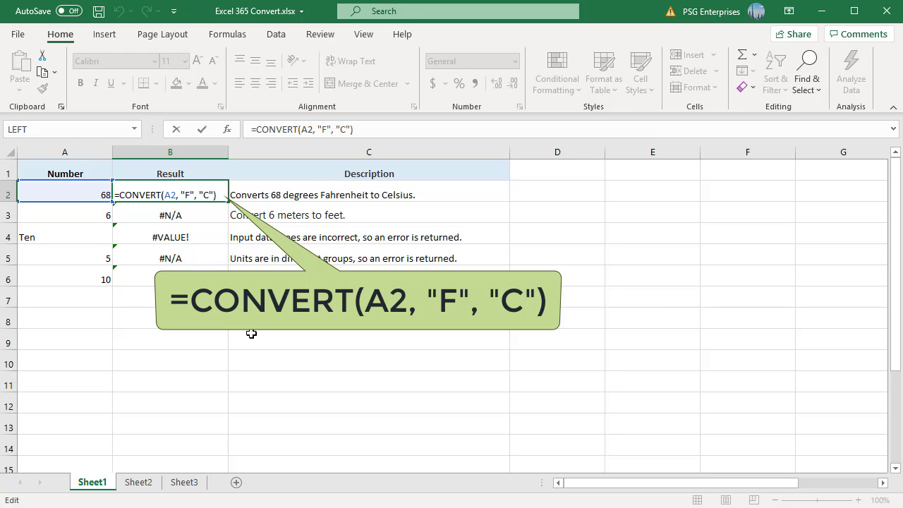
{"action": "key", "text": "Return"}
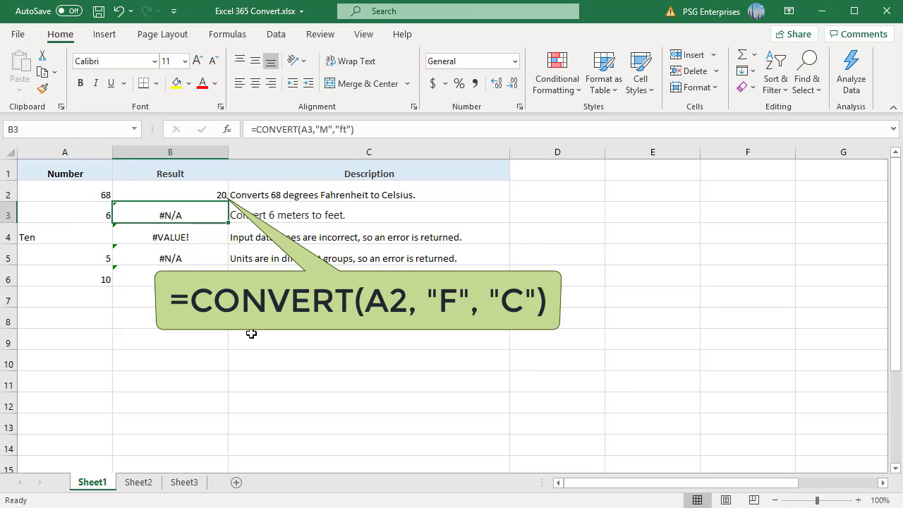
Correct the from-unit in cell B3's CONVERT formula to "m" (Meter), keeping "ft" as the target unit.
{"action": "double_click", "coordinate": [219, 215]}
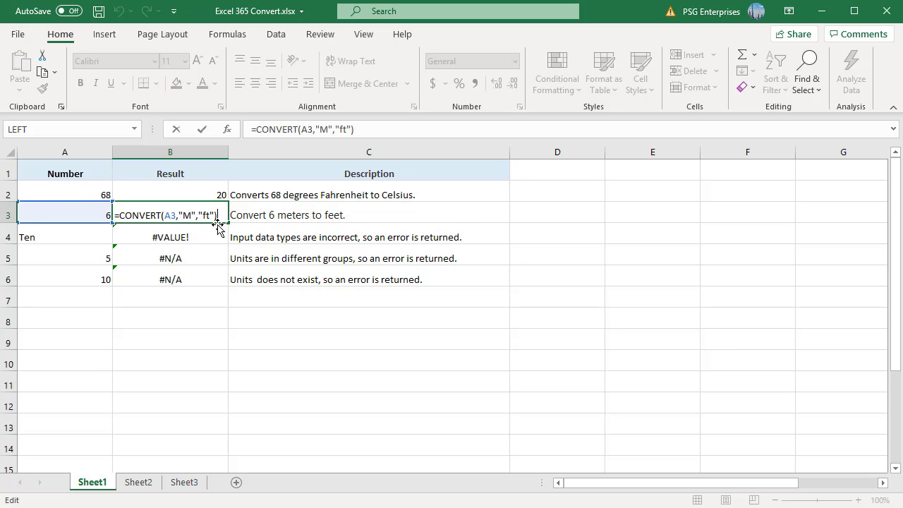
{"action": "left_click", "coordinate": [193, 215]}
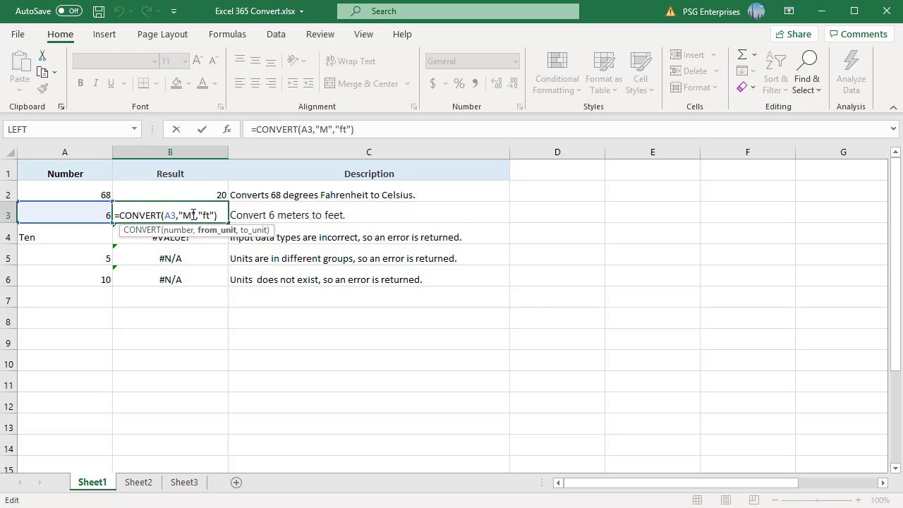
{"action": "double_click", "coordinate": [193, 215]}
{"action": "key", "text": "Delete"}
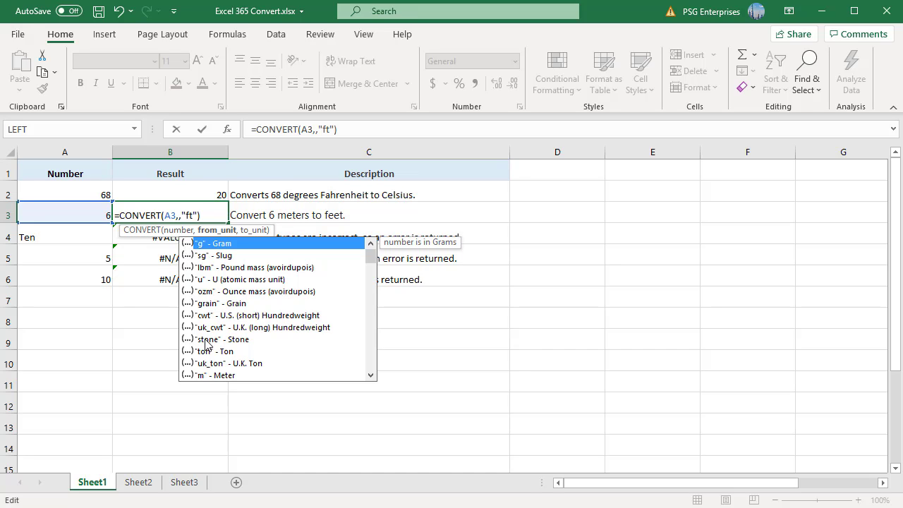
{"action": "left_click", "coordinate": [203, 377]}
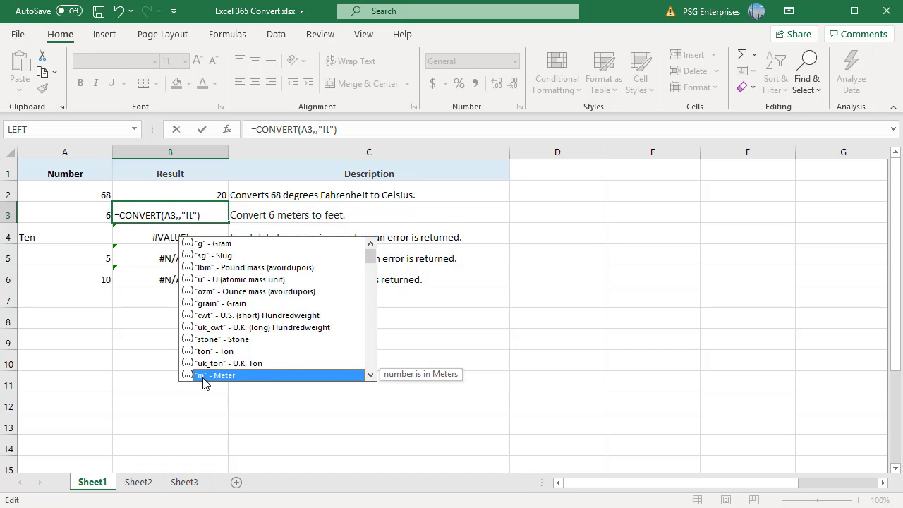
{"action": "double_click", "coordinate": [203, 377]}
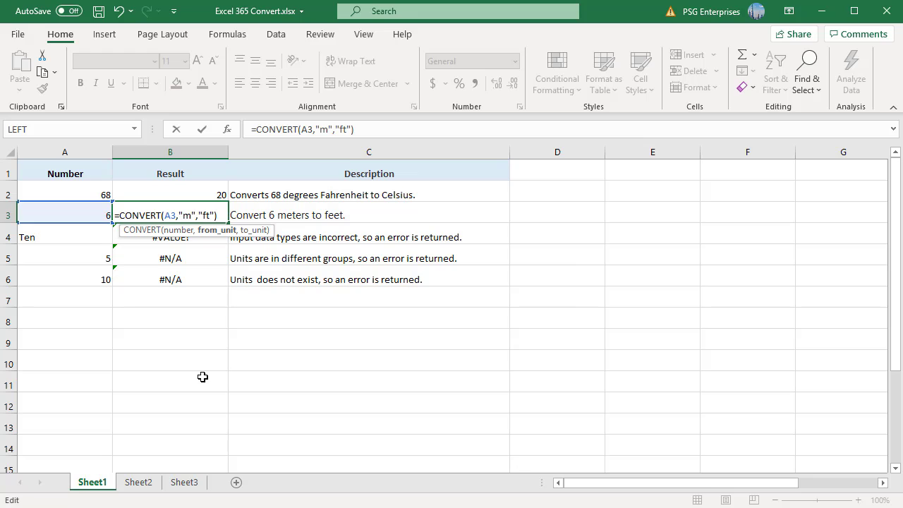
{"action": "key", "text": "Return"}
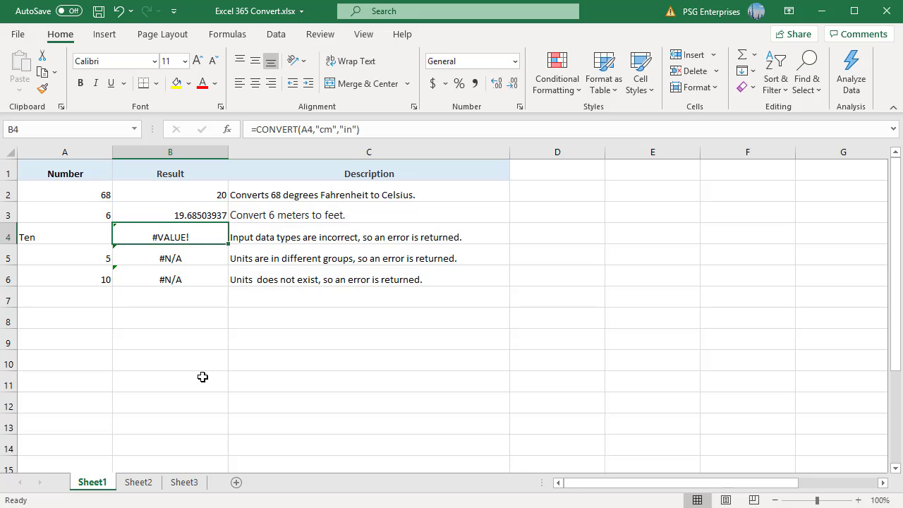
Examine the CONVERT formulas in cells B4, B5 and B6 to see which arguments cause their errors.
{"action": "double_click", "coordinate": [215, 237]}
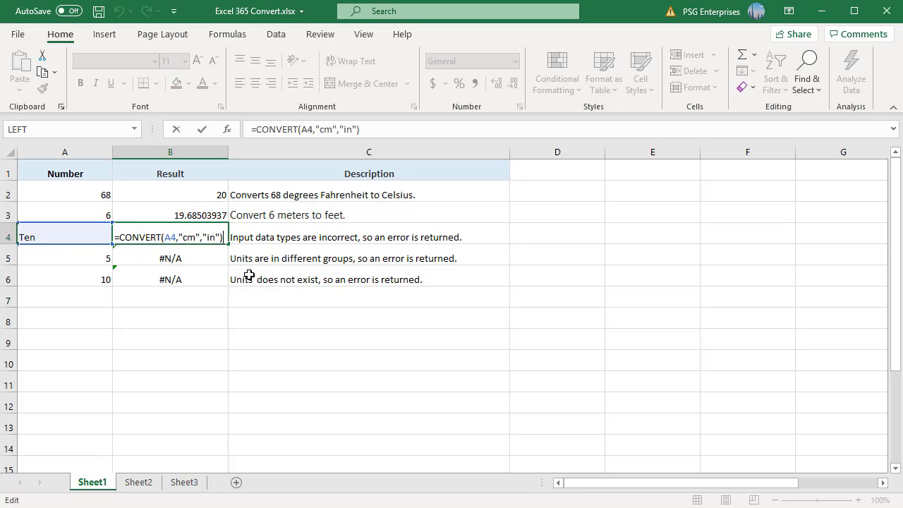
{"action": "key", "text": "Return"}
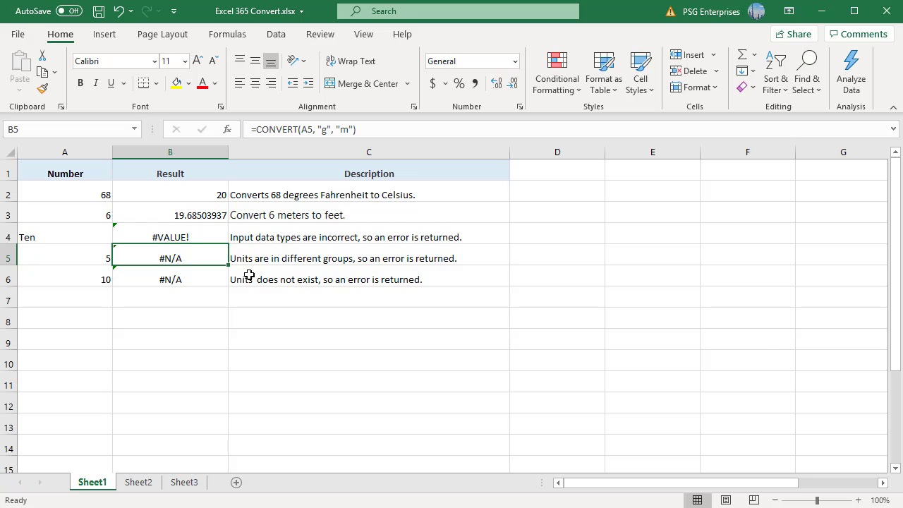
{"action": "double_click", "coordinate": [214, 256]}
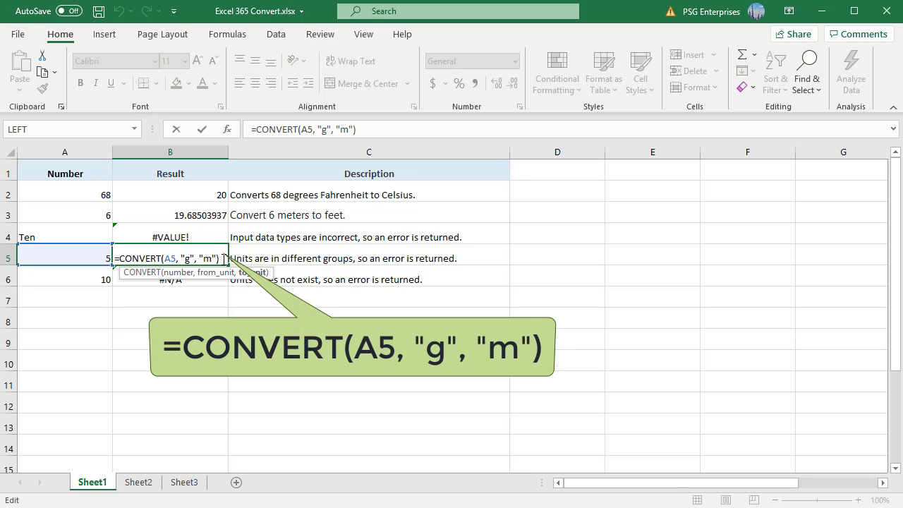
{"action": "left_click", "coordinate": [223, 260]}
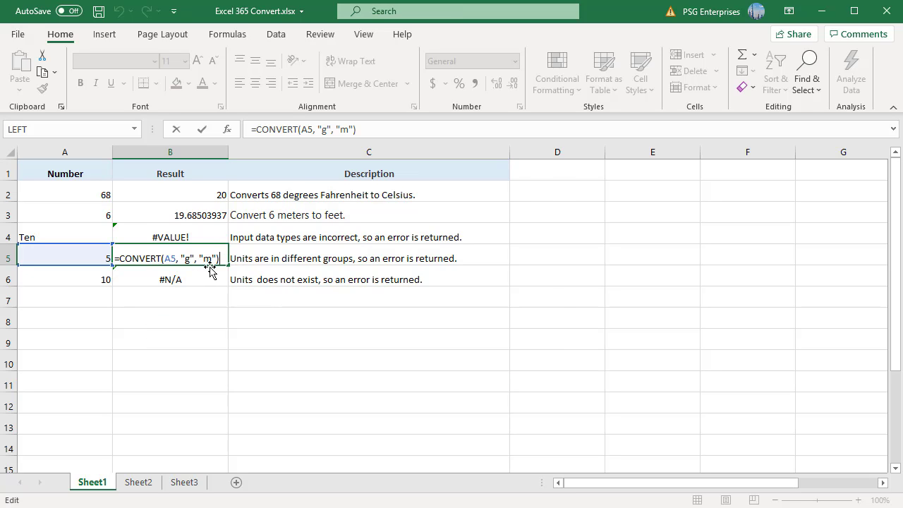
{"action": "key", "text": "Return"}
{"action": "key", "text": "F2"}
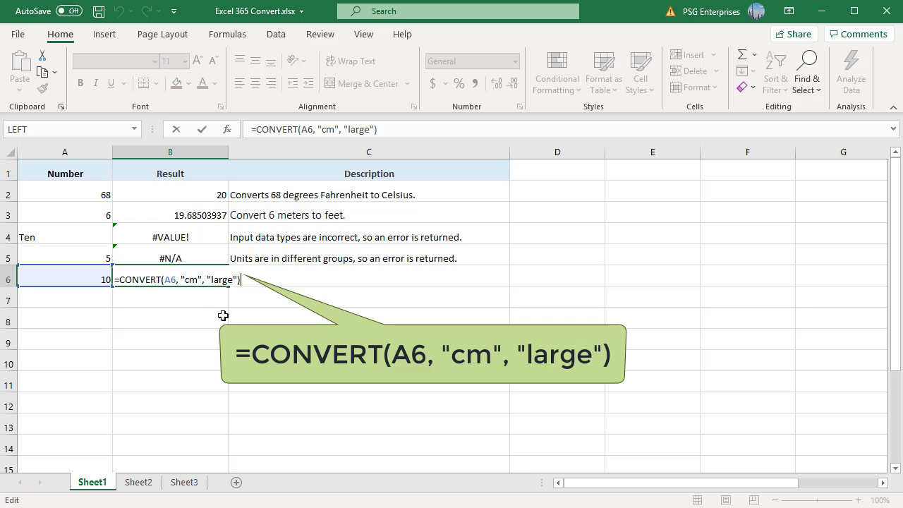
{"action": "key", "text": "Return"}
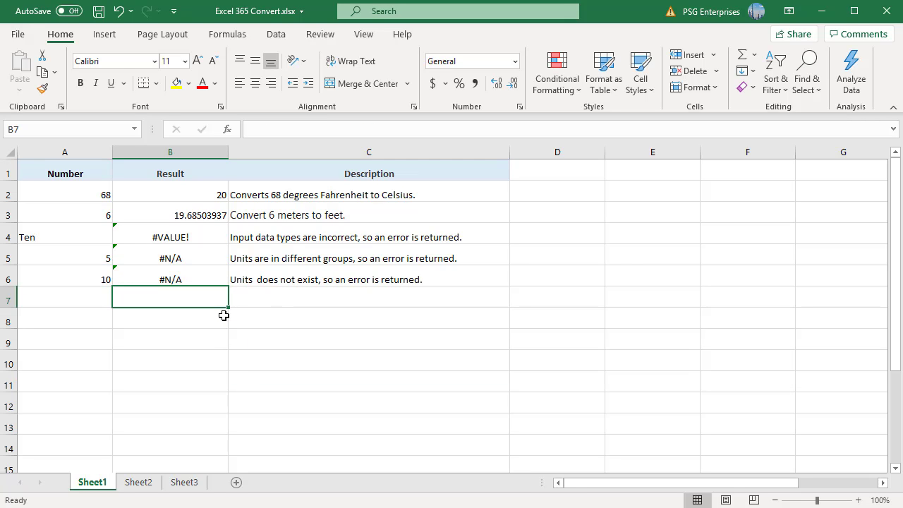
On Sheet2, write the formula =CONVERT(1,B3,C2) in cell C3.
{"action": "left_click", "coordinate": [139, 481]}
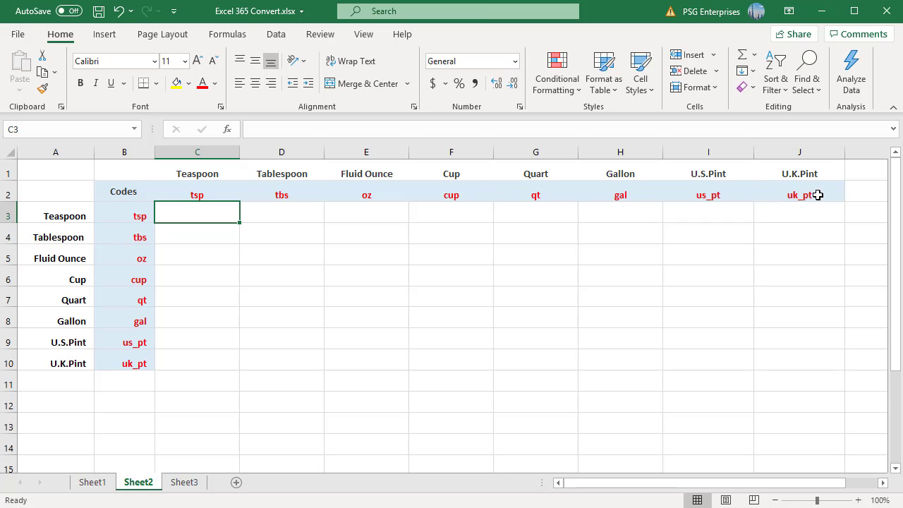
{"action": "double_click", "coordinate": [178, 214]}
{"action": "type", "text": "="}
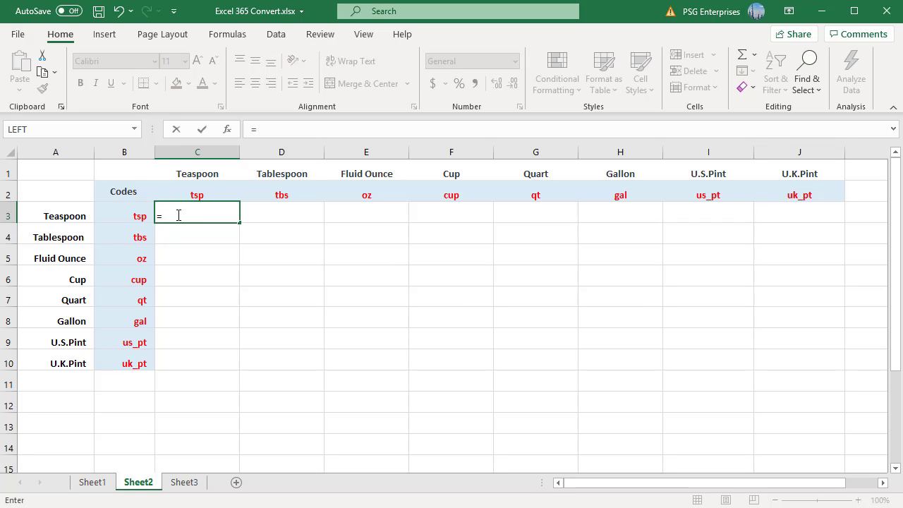
{"action": "type", "text": "Co"}
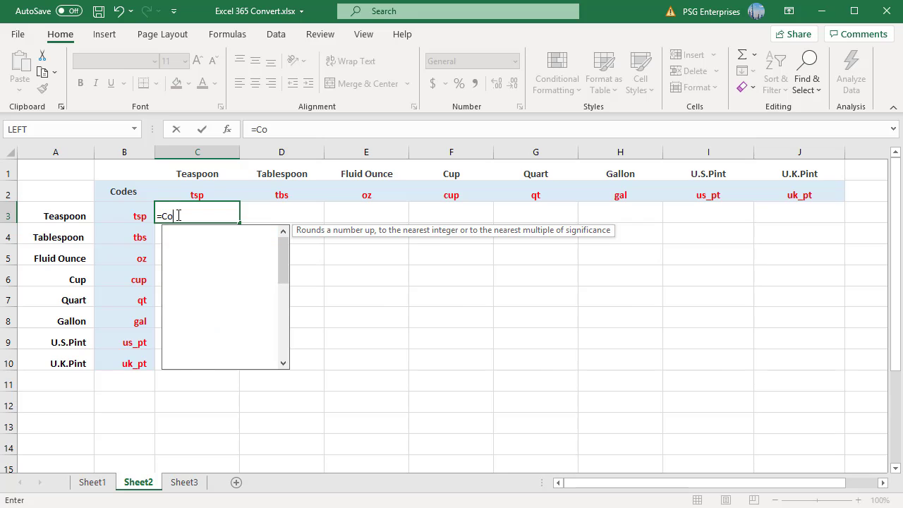
{"action": "type", "text": "nv"}
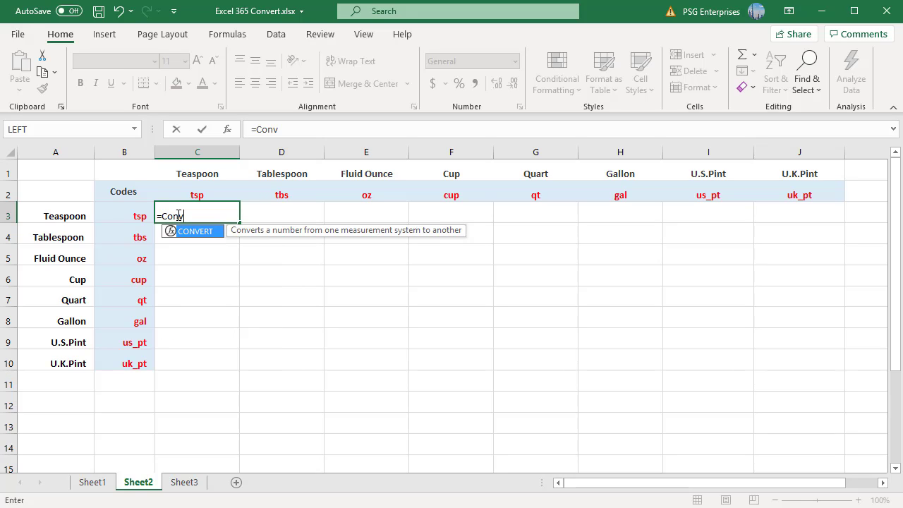
{"action": "double_click", "coordinate": [197, 235]}
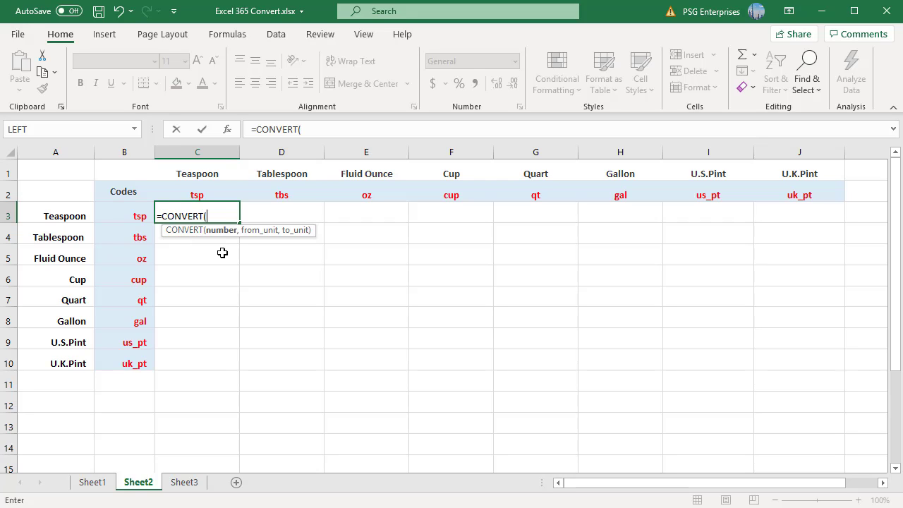
{"action": "type", "text": "1,"}
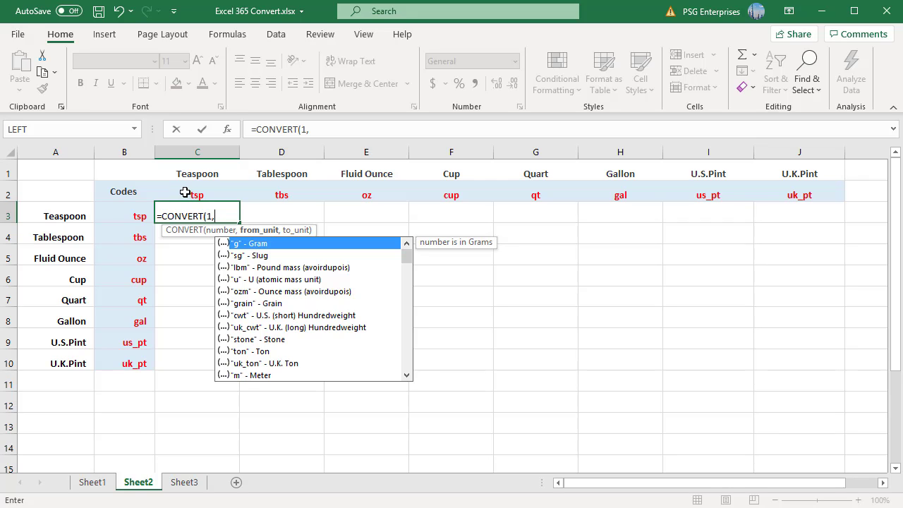
{"action": "left_click", "coordinate": [141, 216]}
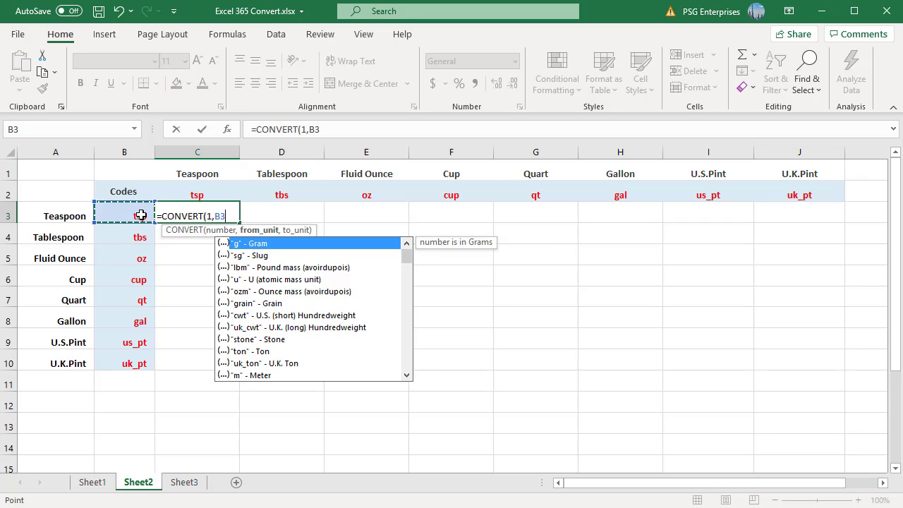
{"action": "type", "text": ","}
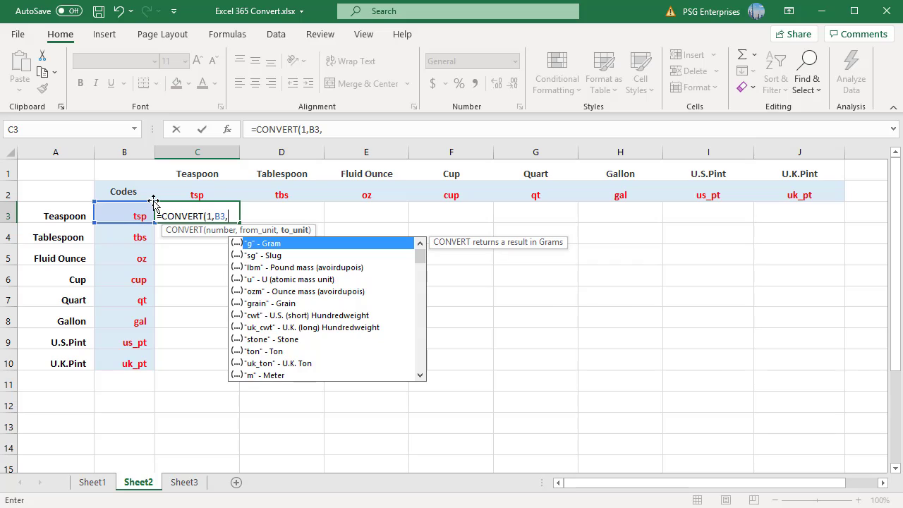
{"action": "left_click", "coordinate": [186, 194]}
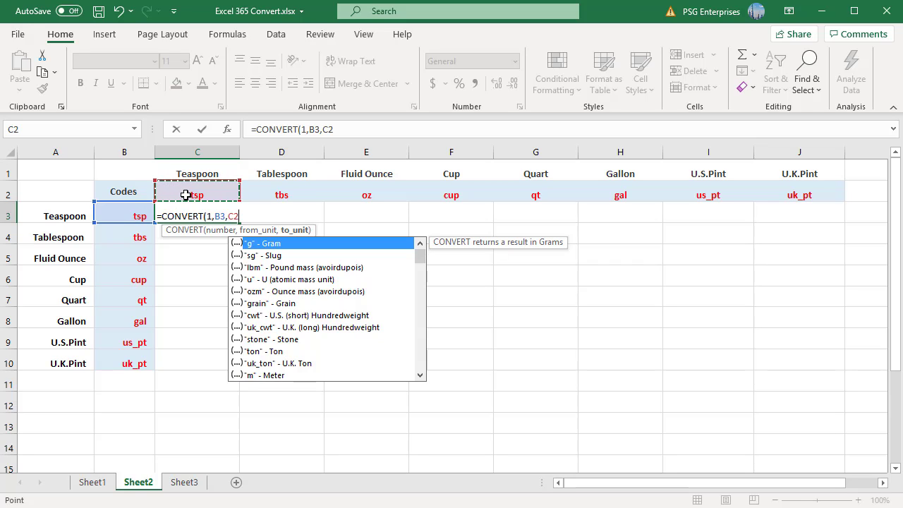
{"action": "type", "text": ")"}
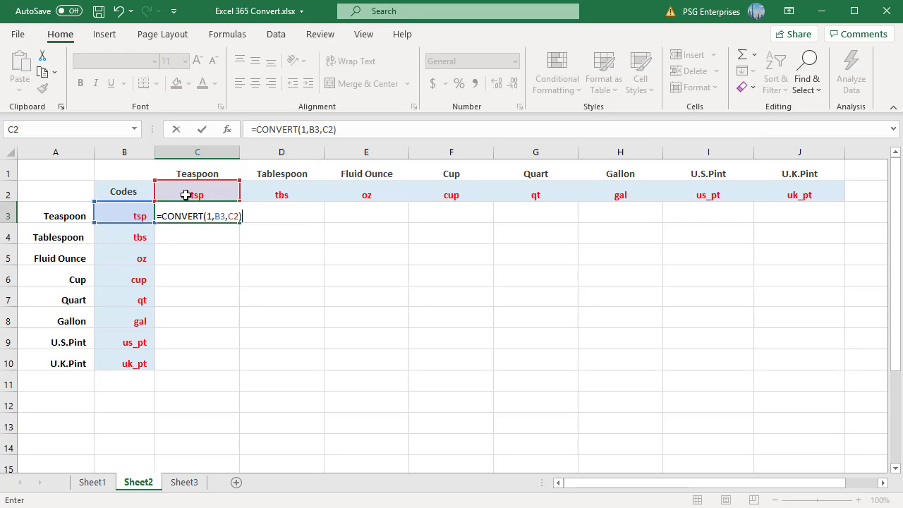
Lock column B and row 2 in C3's references so the formula is =CONVERT(1,$B3,C$2), and commit it.
{"action": "left_click", "coordinate": [215, 216]}
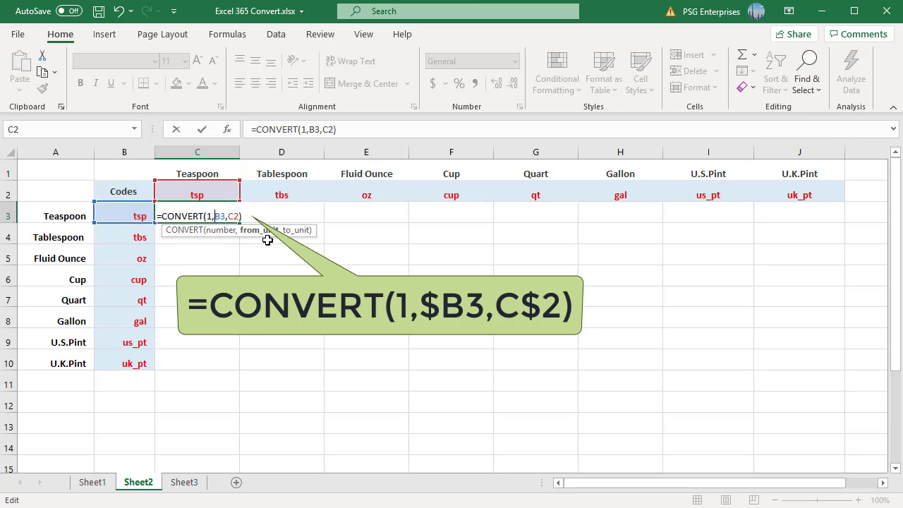
{"action": "type", "text": "$"}
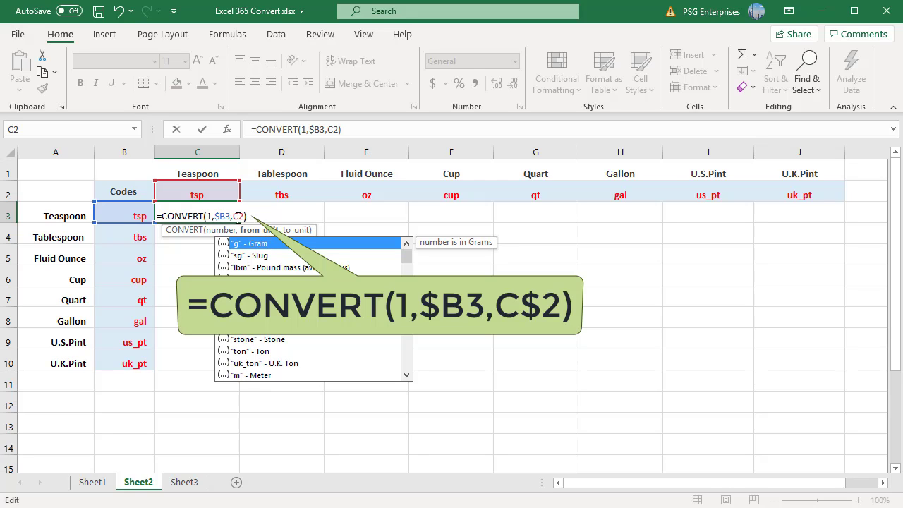
{"action": "left_click", "coordinate": [238, 216]}
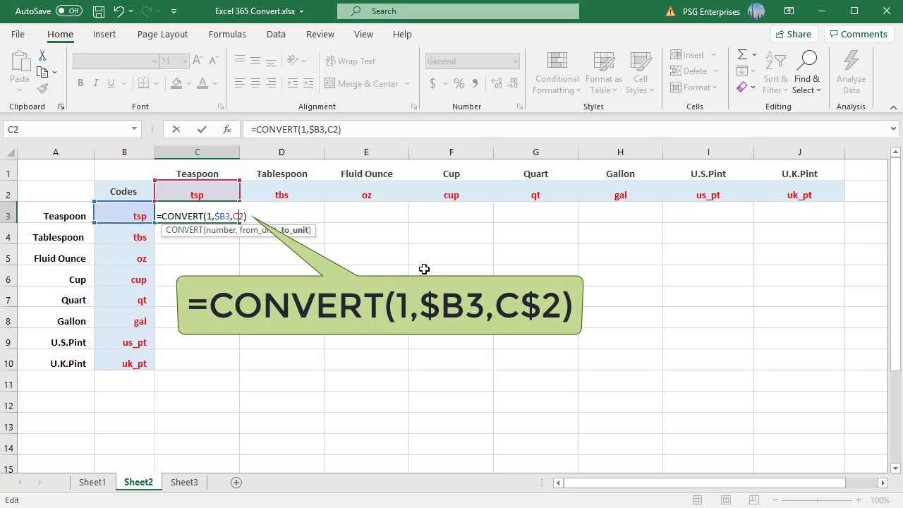
{"action": "type", "text": "$"}
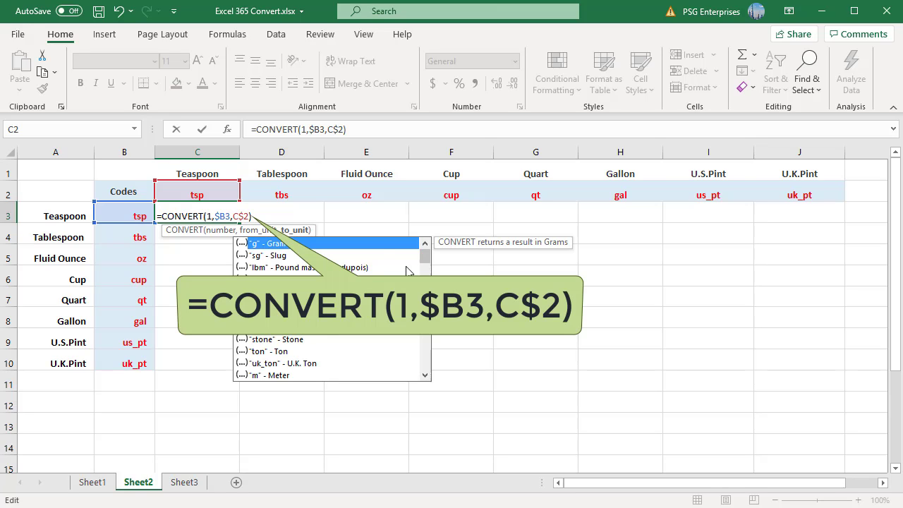
{"action": "left_click", "coordinate": [277, 215]}
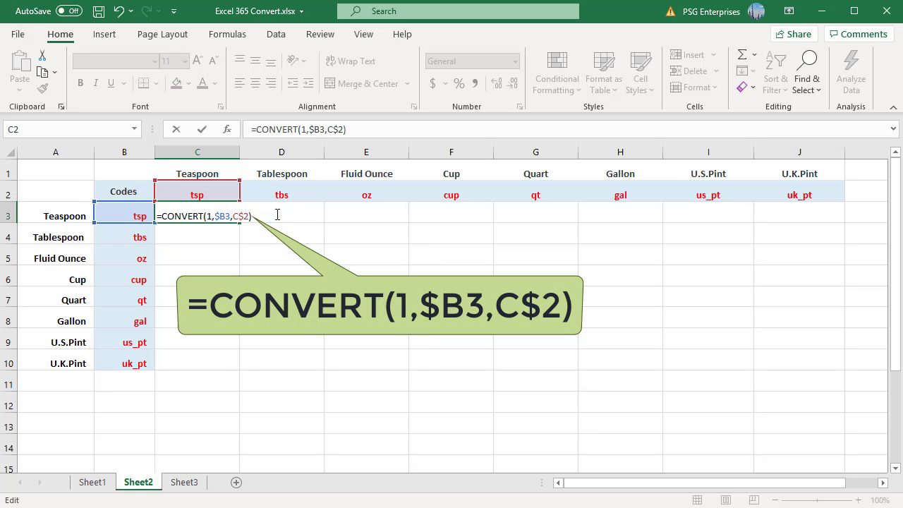
{"action": "key", "text": "Return"}
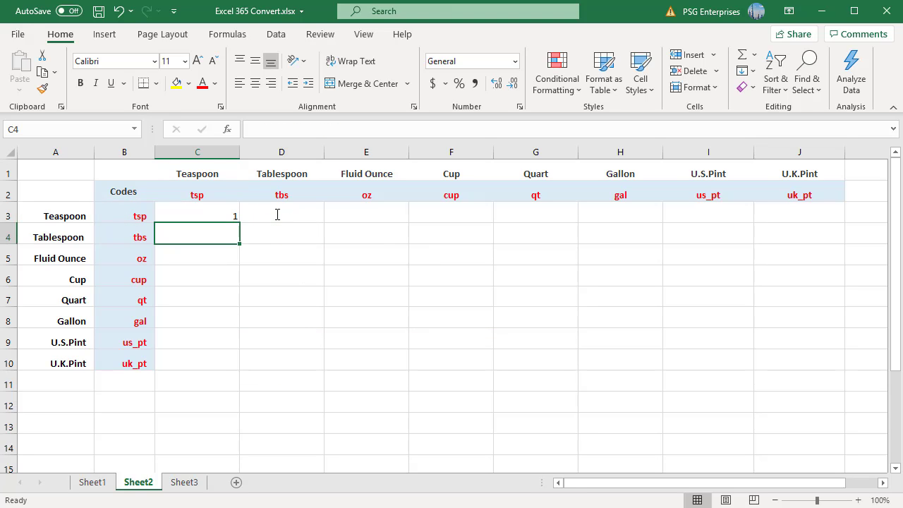
Fill the C3 formula across to J3, and fill columns C and D down from row 3 to row 10.
{"action": "left_click", "coordinate": [195, 215]}
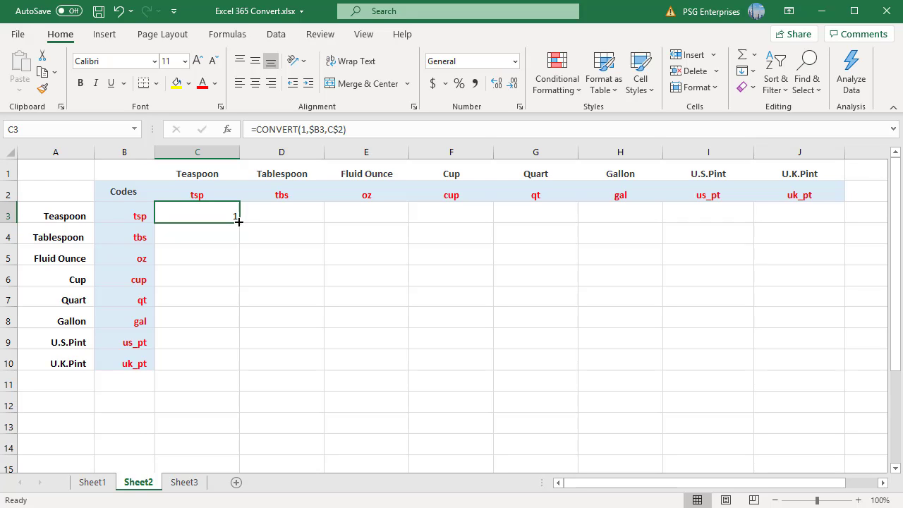
{"action": "left_click_drag", "start_coordinate": [238, 222], "coordinate": [831, 228]}
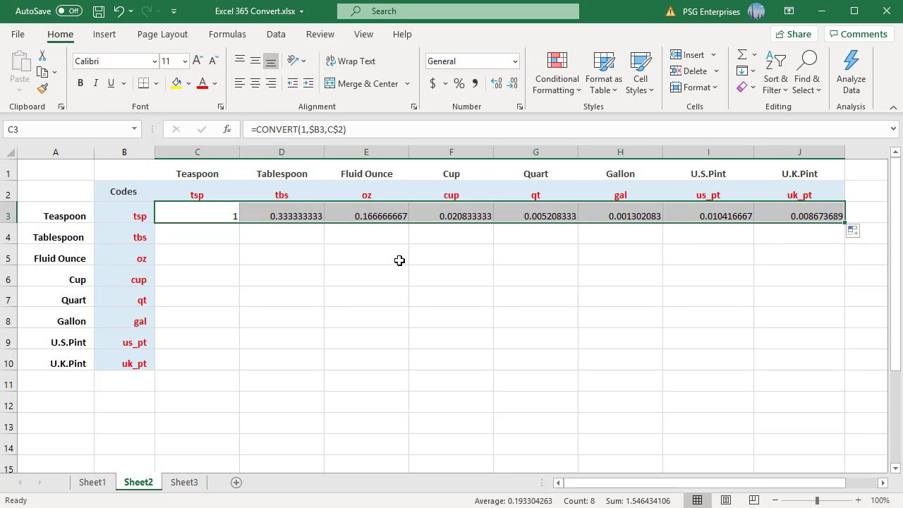
{"action": "left_click", "coordinate": [223, 217]}
{"action": "left_click_drag", "start_coordinate": [238, 222], "coordinate": [232, 363]}
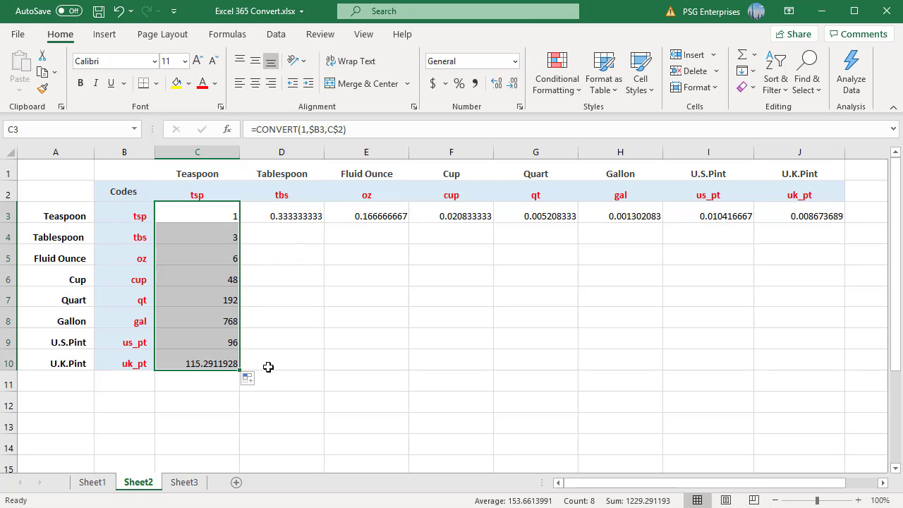
{"action": "left_click", "coordinate": [290, 219]}
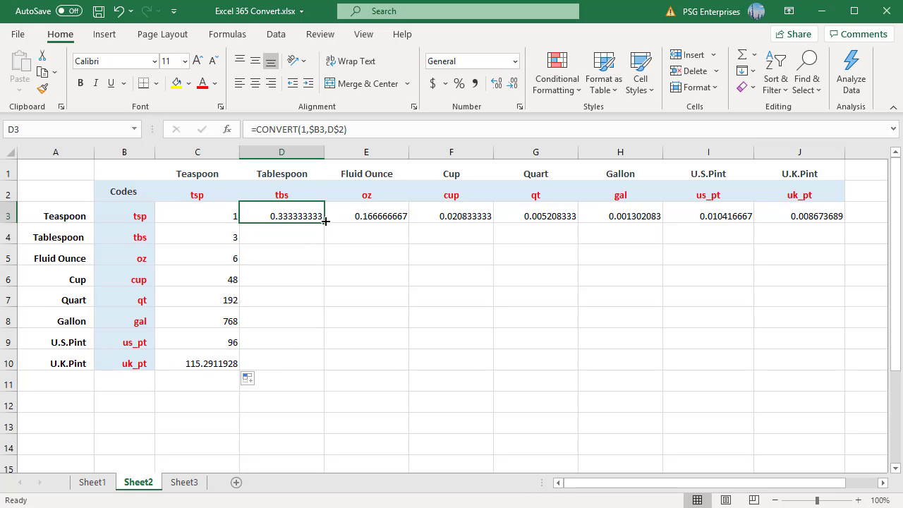
{"action": "left_click_drag", "start_coordinate": [324, 221], "coordinate": [325, 364]}
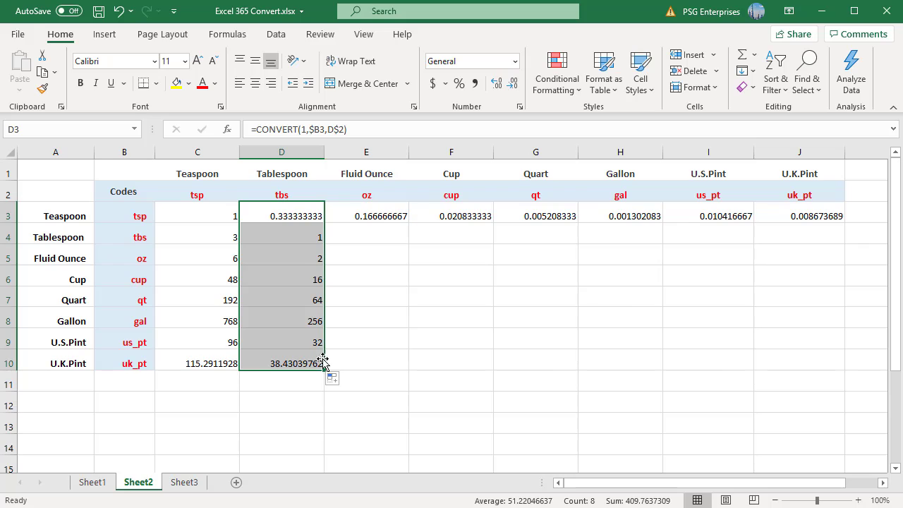
Fill the conversion formulas in column D across to column J for rows 4 to 10 to complete the table.
{"action": "left_click", "coordinate": [312, 240]}
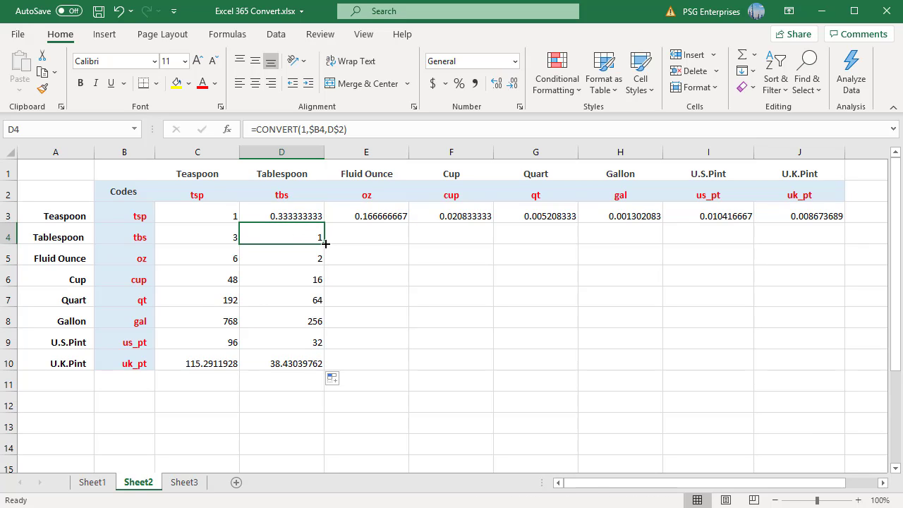
{"action": "left_click_drag", "start_coordinate": [361, 249], "coordinate": [829, 227]}
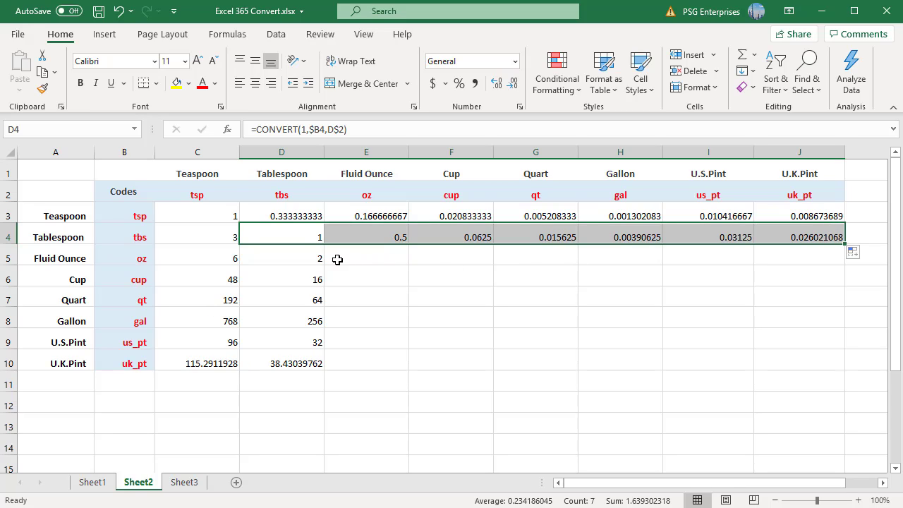
{"action": "left_click", "coordinate": [310, 258]}
{"action": "left_click_drag", "start_coordinate": [324, 263], "coordinate": [341, 266]}
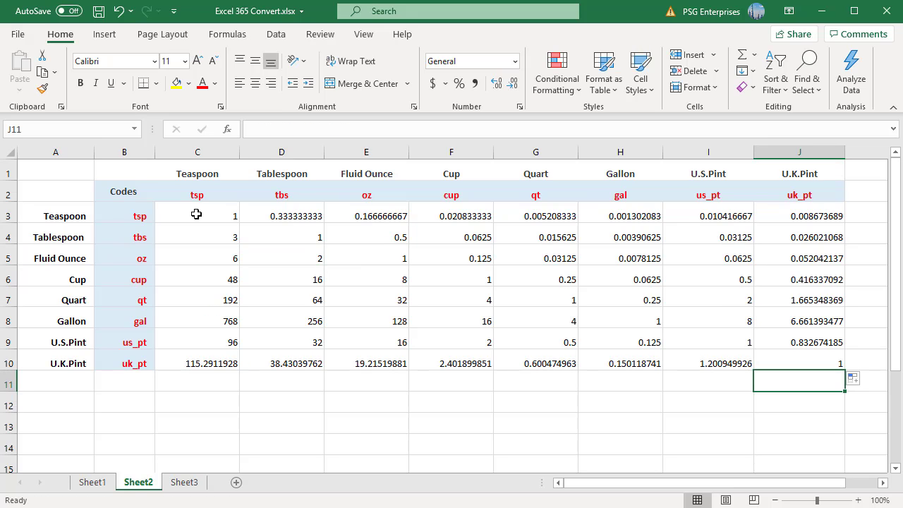
Format the conversion results in C3:J10 with the Number category and 2 decimal places.
{"action": "left_click", "coordinate": [196, 214]}
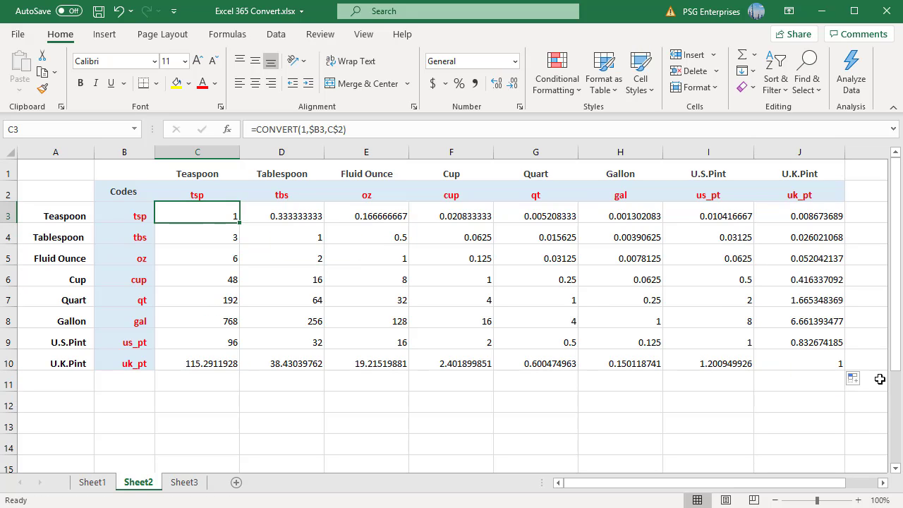
{"action": "left_click", "coordinate": [819, 362], "text": "shift"}
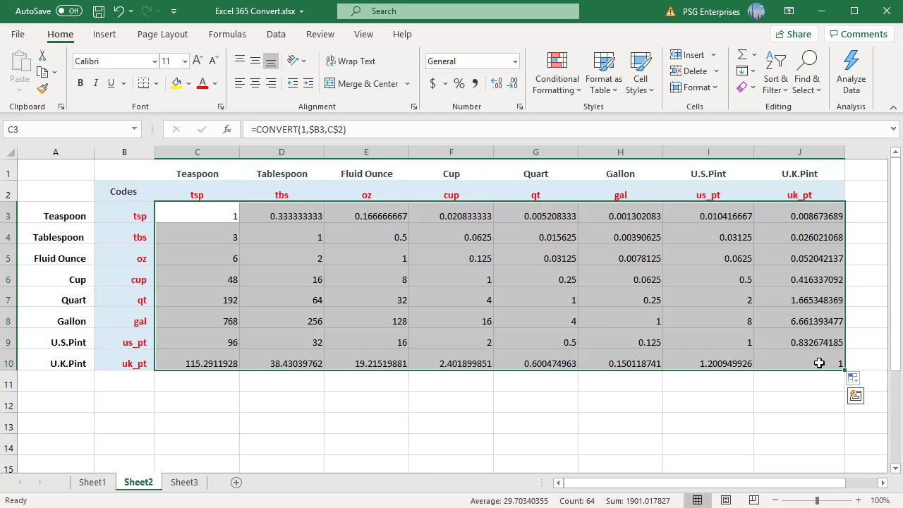
{"action": "left_click", "coordinate": [720, 93]}
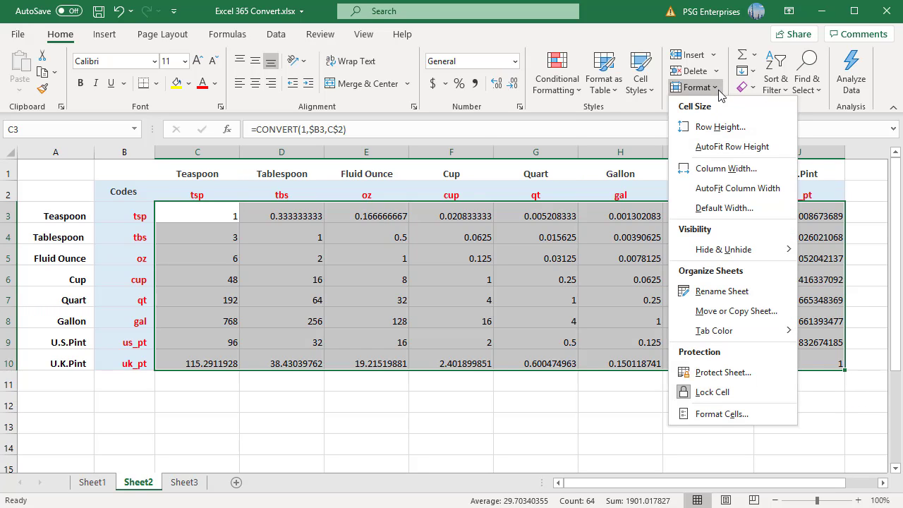
{"action": "left_click", "coordinate": [722, 415]}
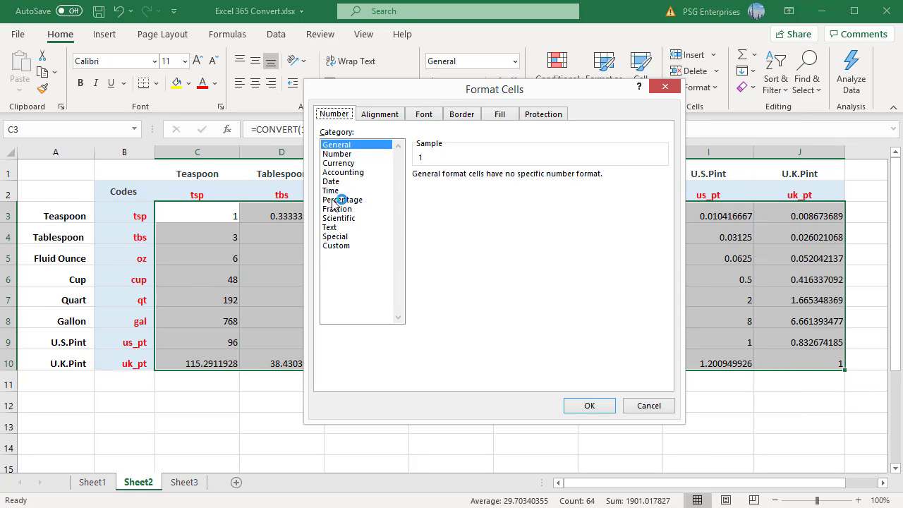
{"action": "left_click", "coordinate": [346, 155]}
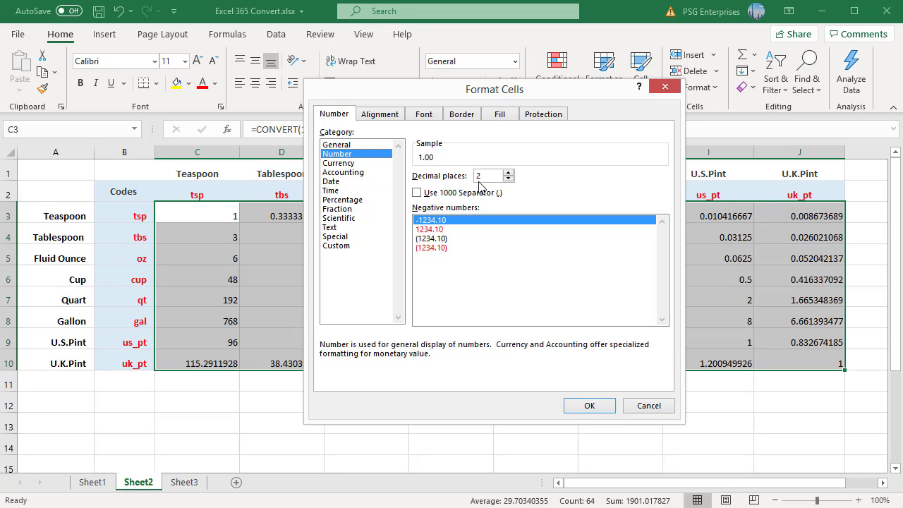
{"action": "left_click", "coordinate": [590, 408]}
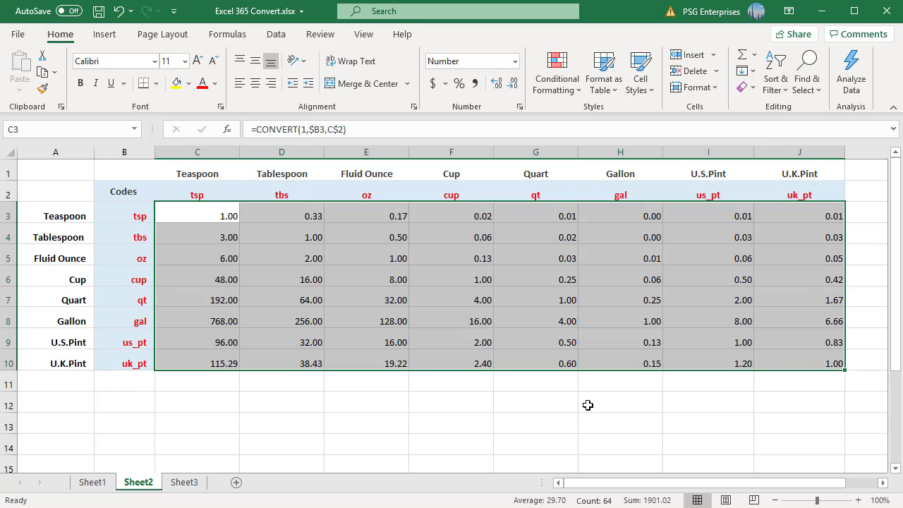
{"action": "left_click", "coordinate": [588, 405]}
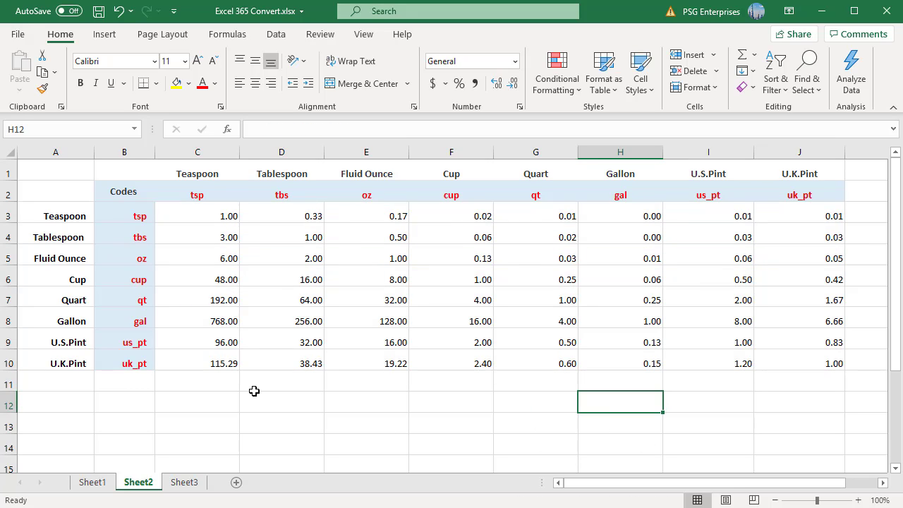